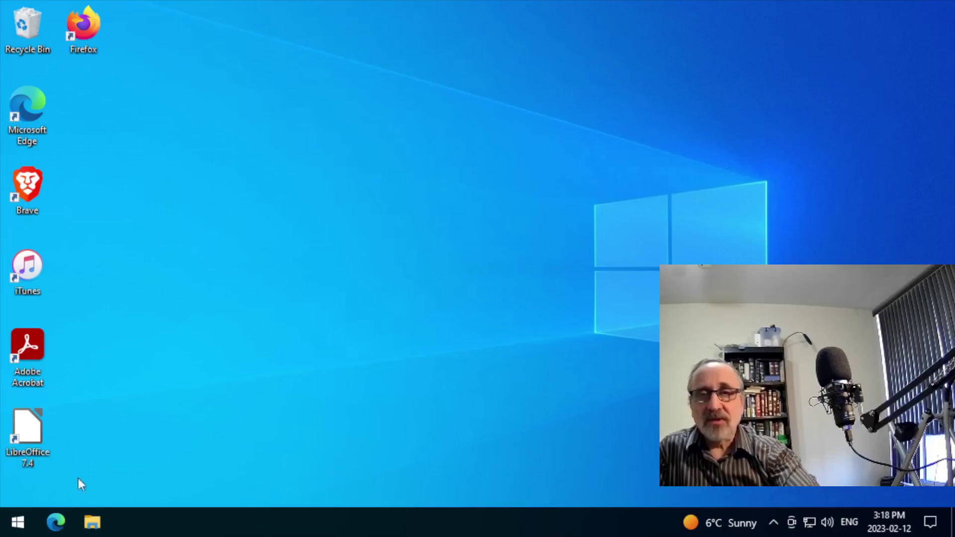
- Launch Task Manager from the Start button's right-click menu and maximise it
{"action": "right_click", "coordinate": [16, 528]}
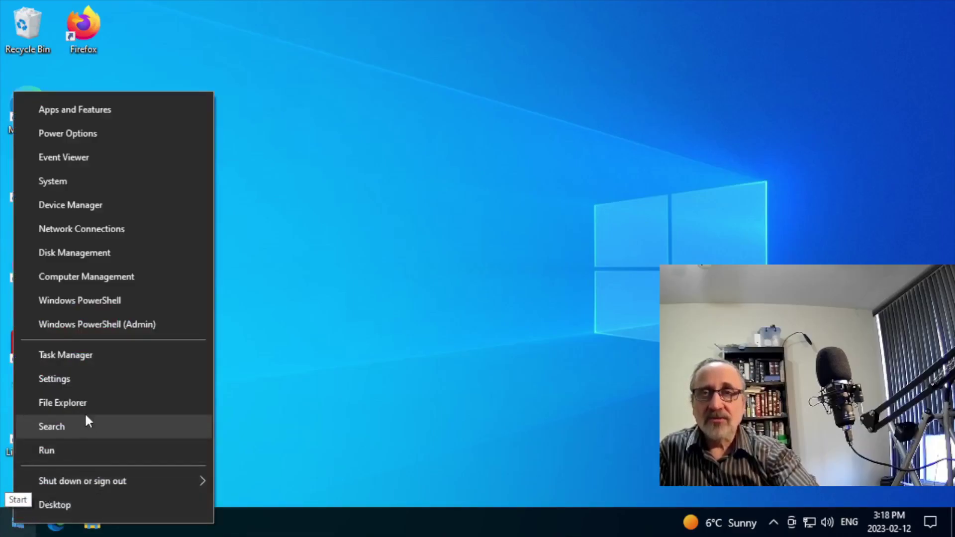
{"action": "left_click", "coordinate": [139, 356]}
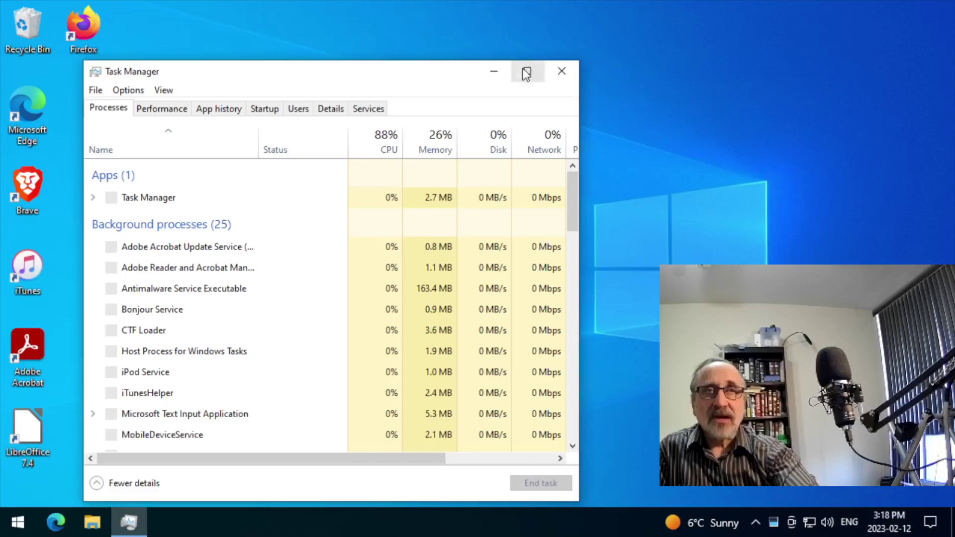
{"action": "left_click", "coordinate": [525, 71]}
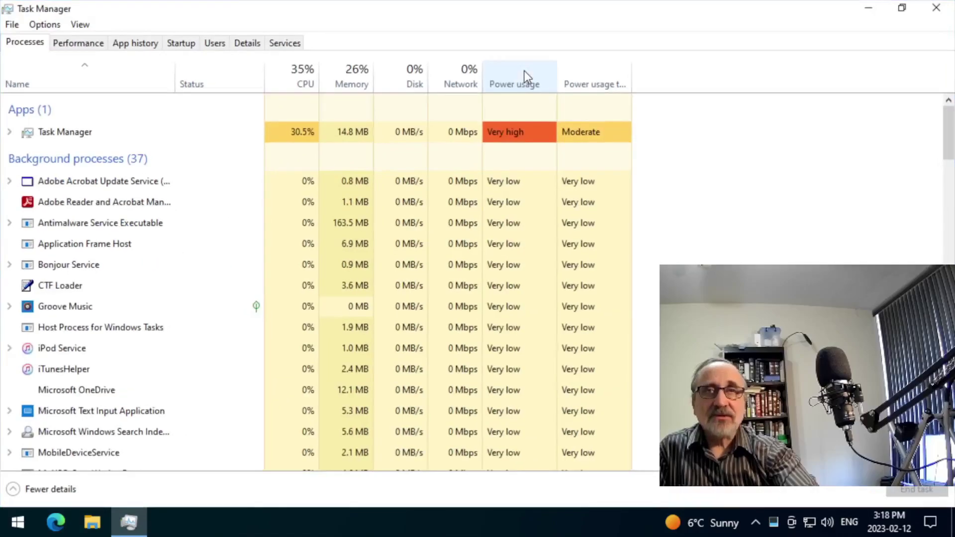
- Switch Task Manager to the Performance tab and view the memory usage details
{"action": "left_click", "coordinate": [57, 44]}
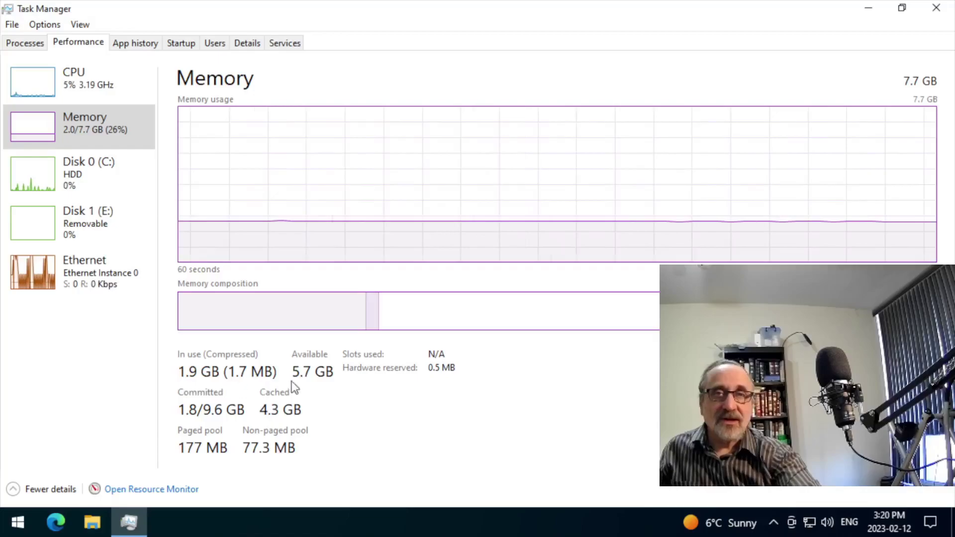
{"action": "left_click", "coordinate": [332, 384]}
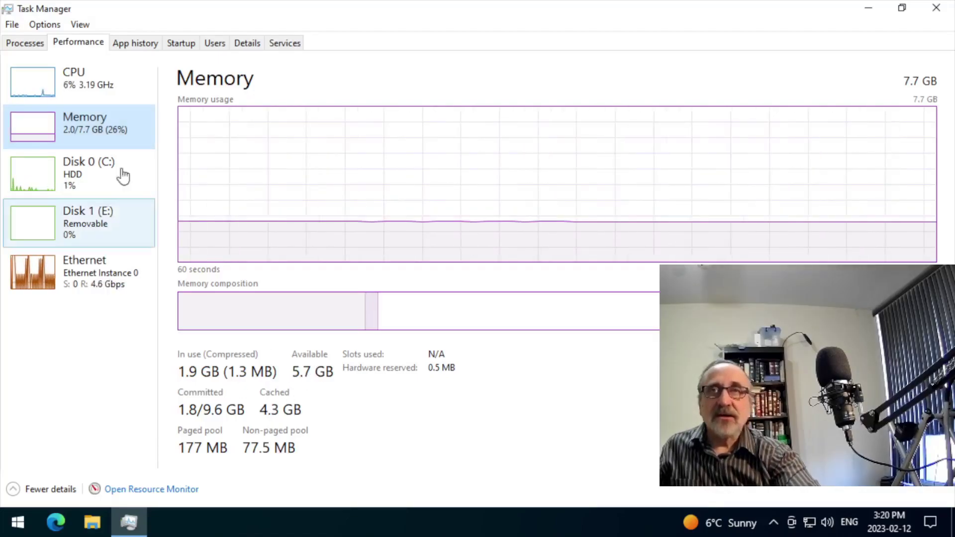
- Show the CPU page with the Intel Core i5-3470 utilisation graph
{"action": "left_click", "coordinate": [71, 75]}
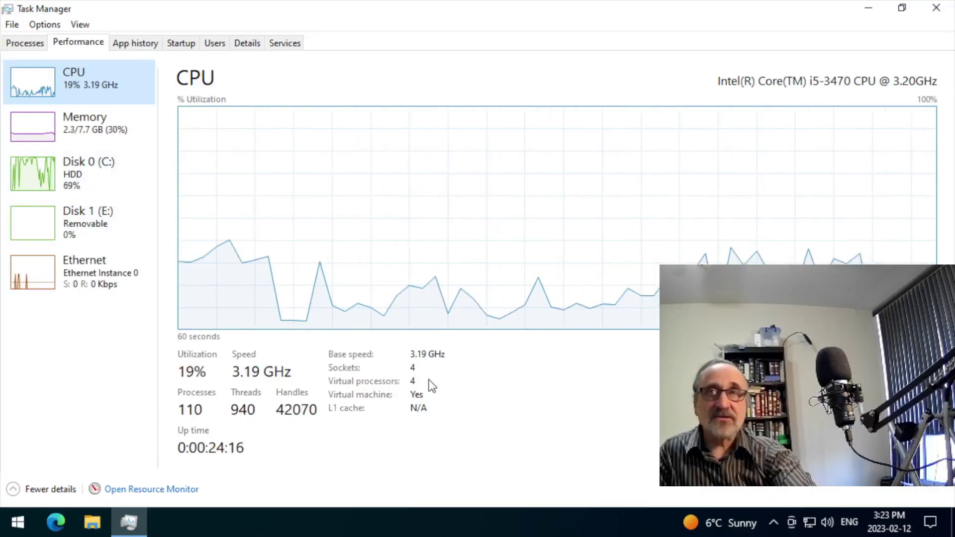
- Review the memory usage page, then close Task Manager
{"action": "left_click", "coordinate": [64, 128]}
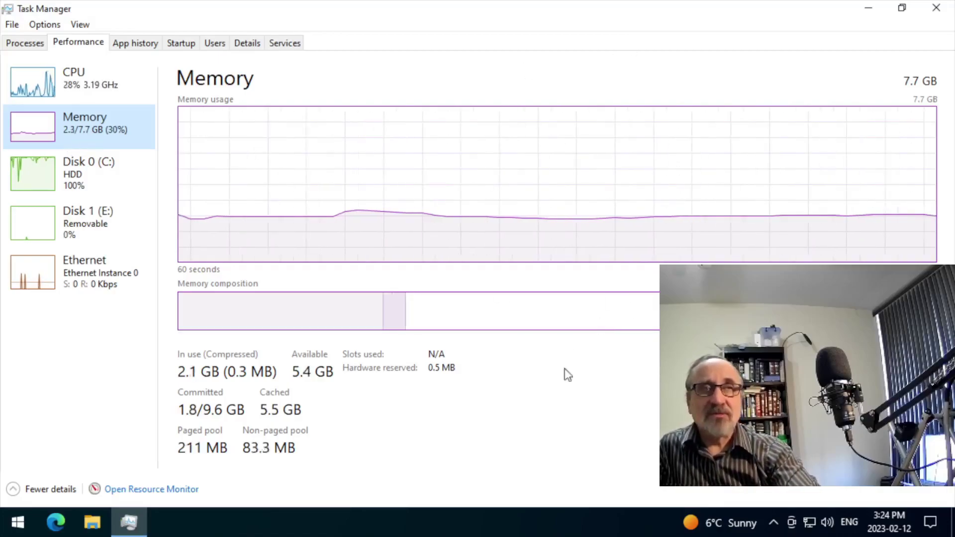
{"action": "left_click", "coordinate": [944, 10]}
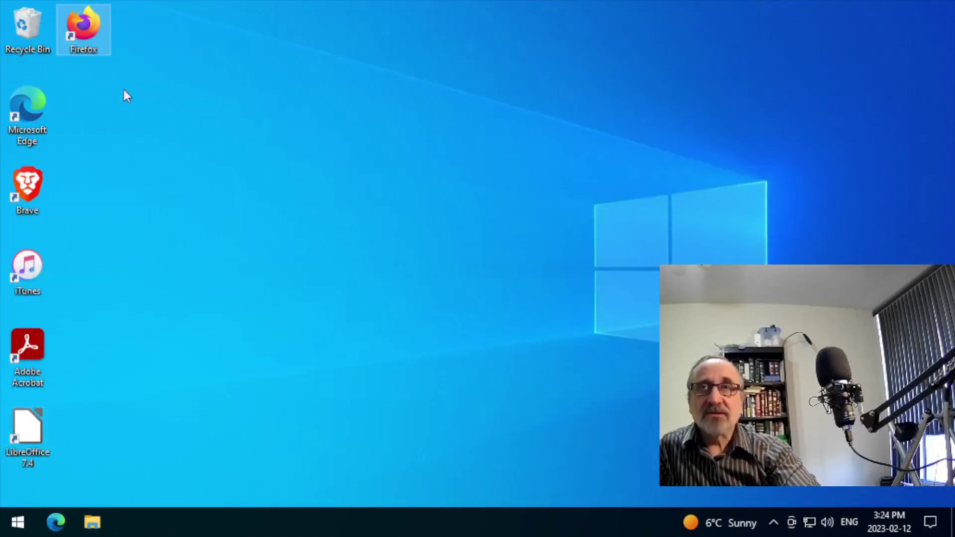
- Launch Firefox, search 'rufus' and open the official rufus.ie website
{"action": "double_click", "coordinate": [85, 30]}
{"action": "left_click", "coordinate": [315, 70]}
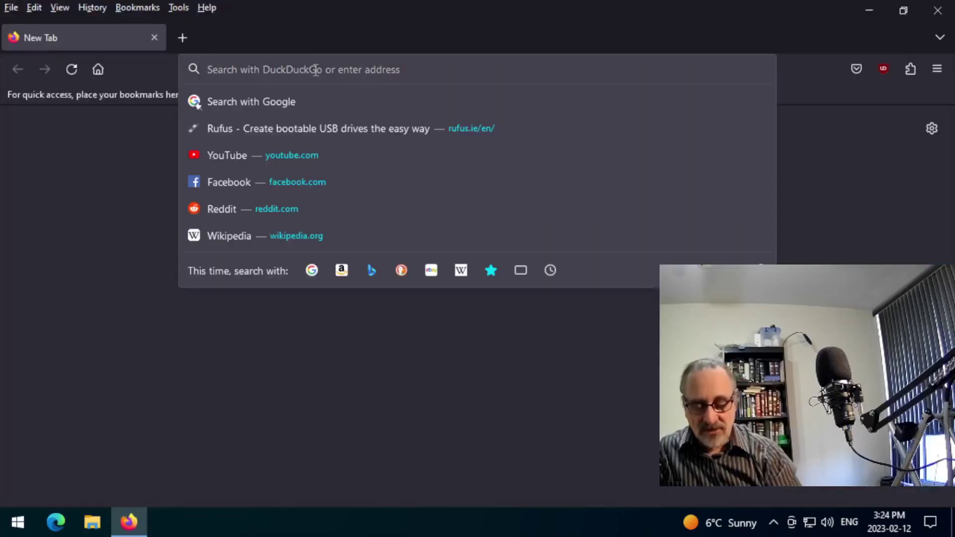
{"action": "type", "text": "rufus"}
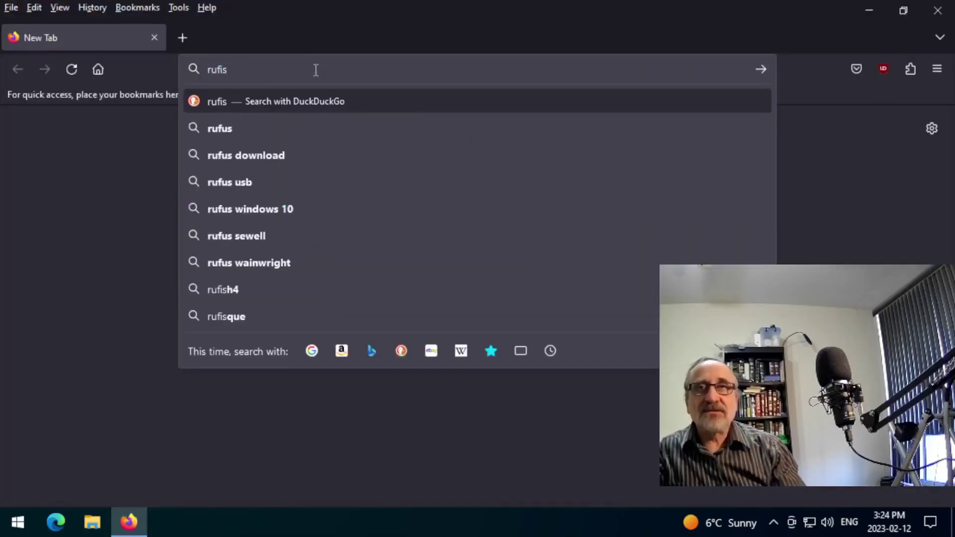
{"action": "left_click", "coordinate": [259, 153]}
{"action": "left_click", "coordinate": [207, 264]}
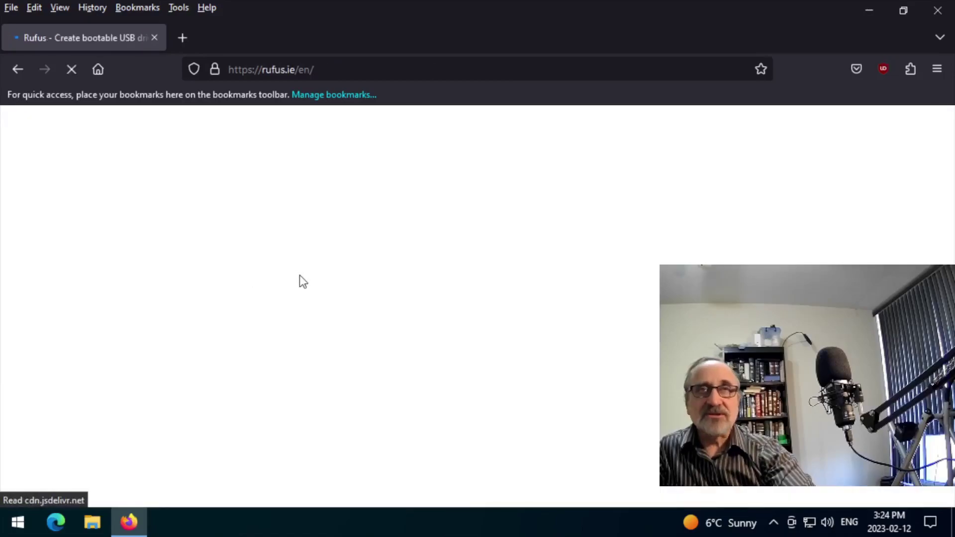
- Download the Rufus 3.21 installer and open a new browser tab
{"action": "scroll", "coordinate": [270, 390], "scroll_direction": "down", "scroll_amount": 10}
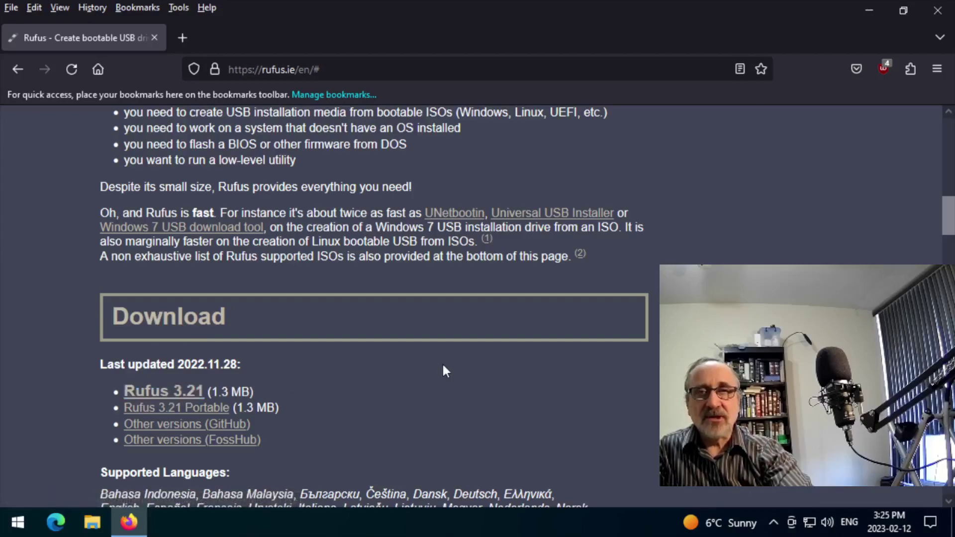
{"action": "left_click", "coordinate": [169, 393]}
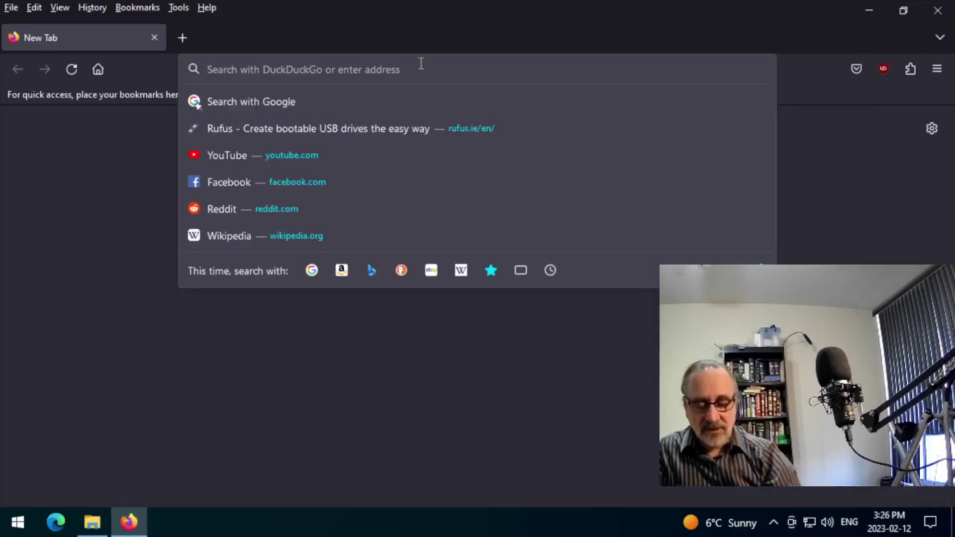
{"action": "left_click", "coordinate": [937, 10]}
- Search 'linux m' and open linuxmint.com, showing the Linux Mint 21.1 download options
{"action": "type", "text": "linu"}
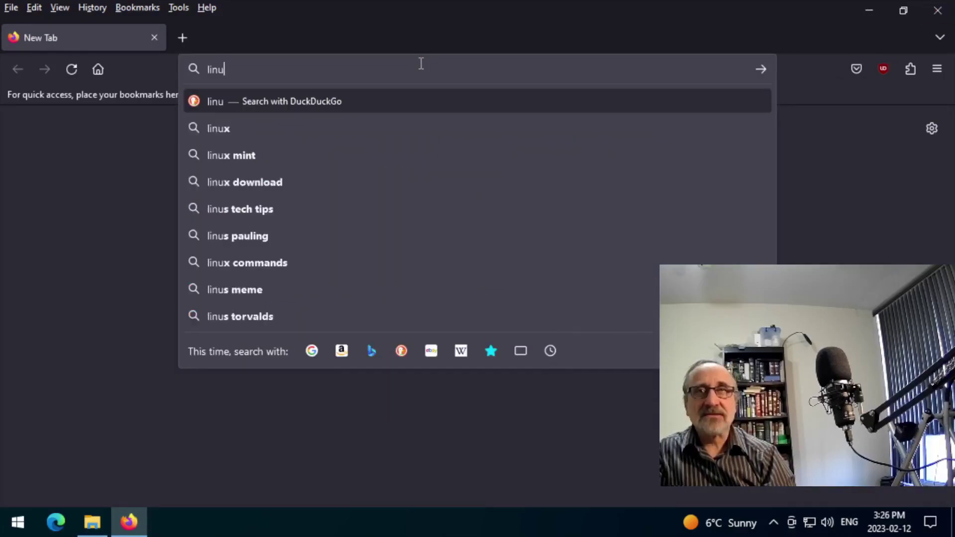
{"action": "type", "text": "x m"}
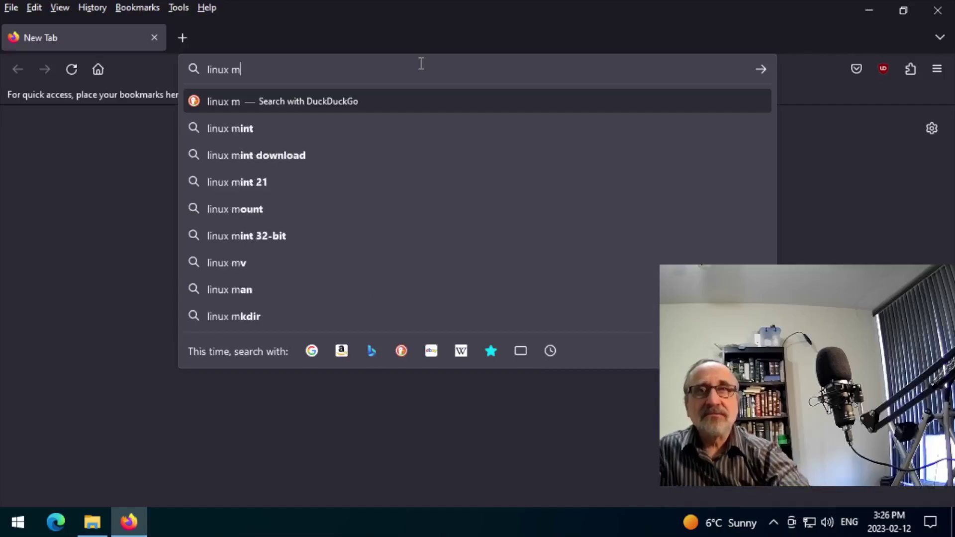
{"action": "left_click", "coordinate": [216, 131]}
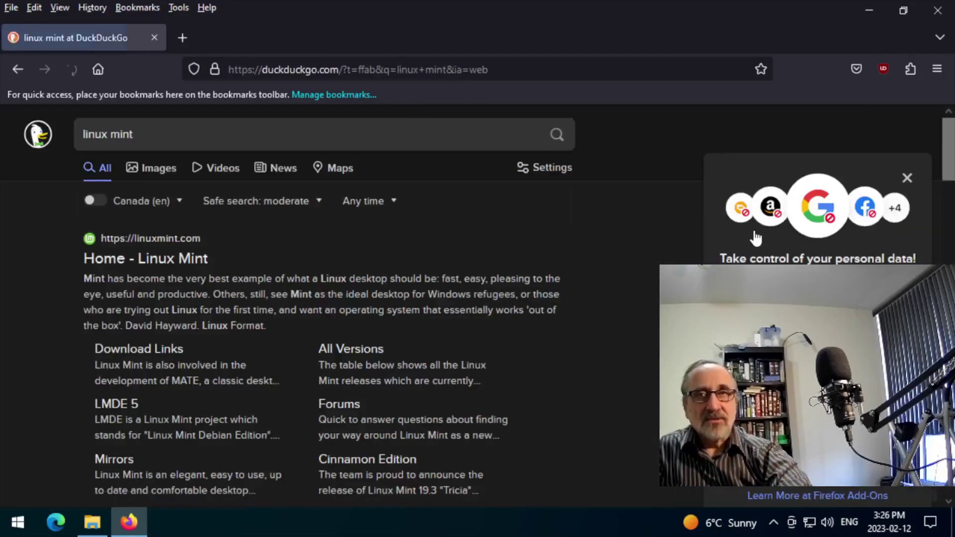
{"action": "left_click", "coordinate": [167, 260]}
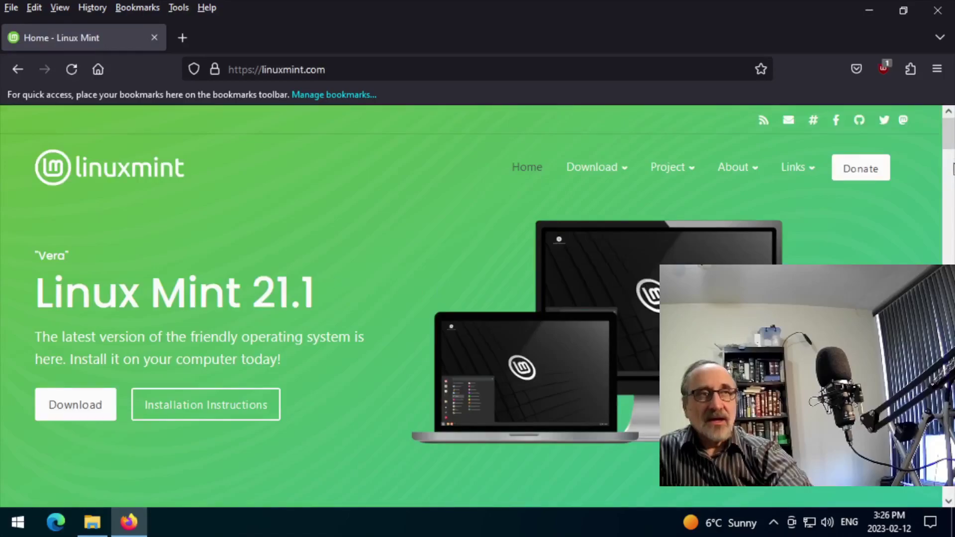
{"action": "mouse_move", "coordinate": [948, 127]}
{"action": "left_mouse_down"}
{"action": "mouse_move", "coordinate": [921, 207]}
{"action": "mouse_move", "coordinate": [930, 128]}
{"action": "left_mouse_up"}
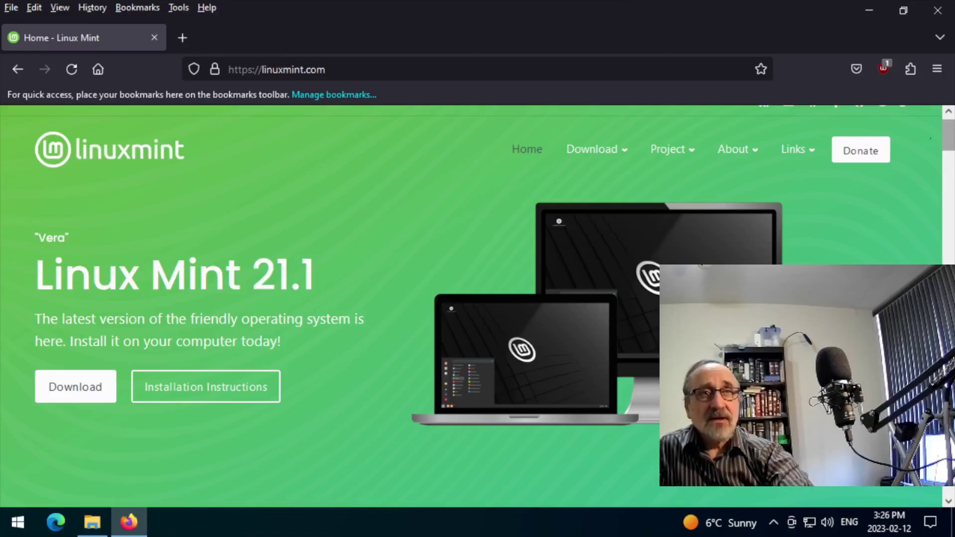
{"action": "mouse_move", "coordinate": [572, 158]}
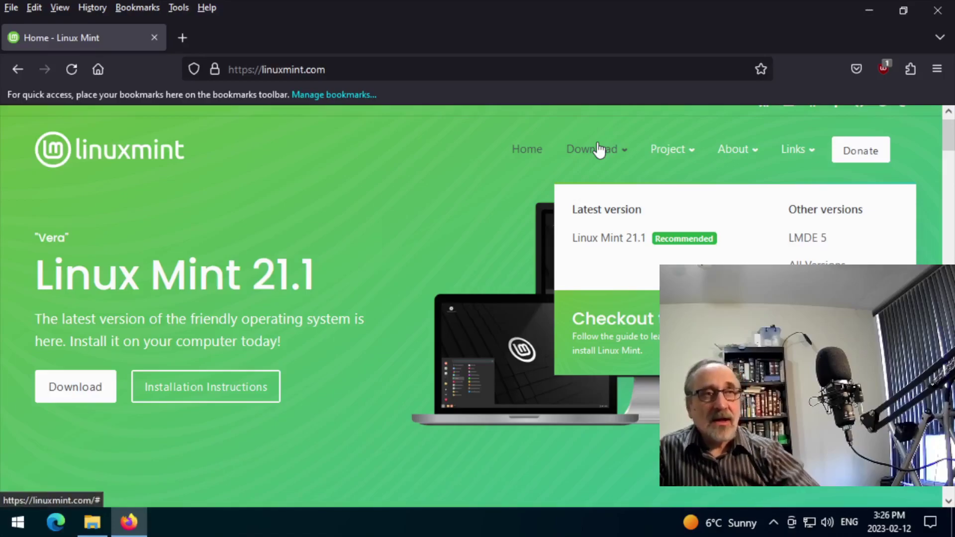
{"action": "left_click", "coordinate": [603, 236]}
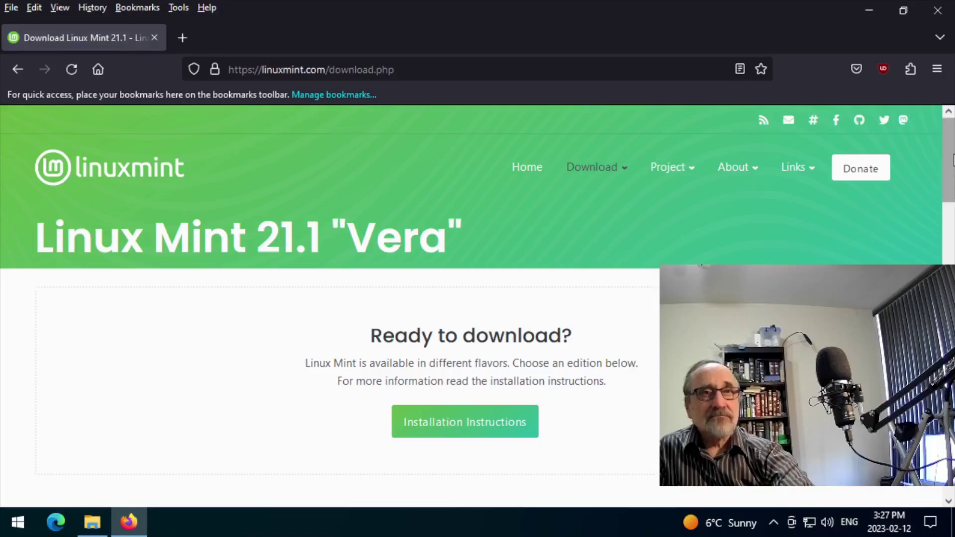
{"action": "left_click_drag", "start_coordinate": [953, 164], "coordinate": [950, 232]}
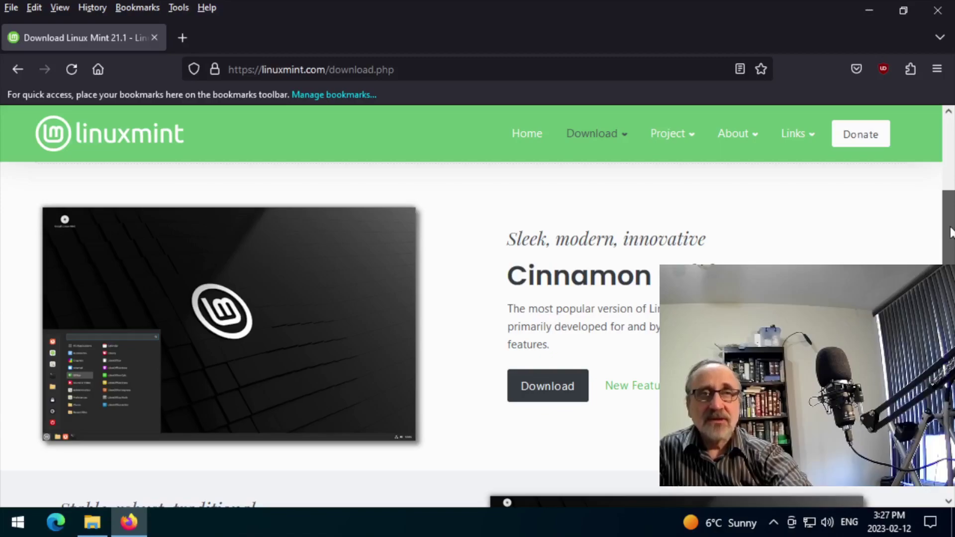
{"action": "left_click_drag", "start_coordinate": [951, 232], "coordinate": [950, 295]}
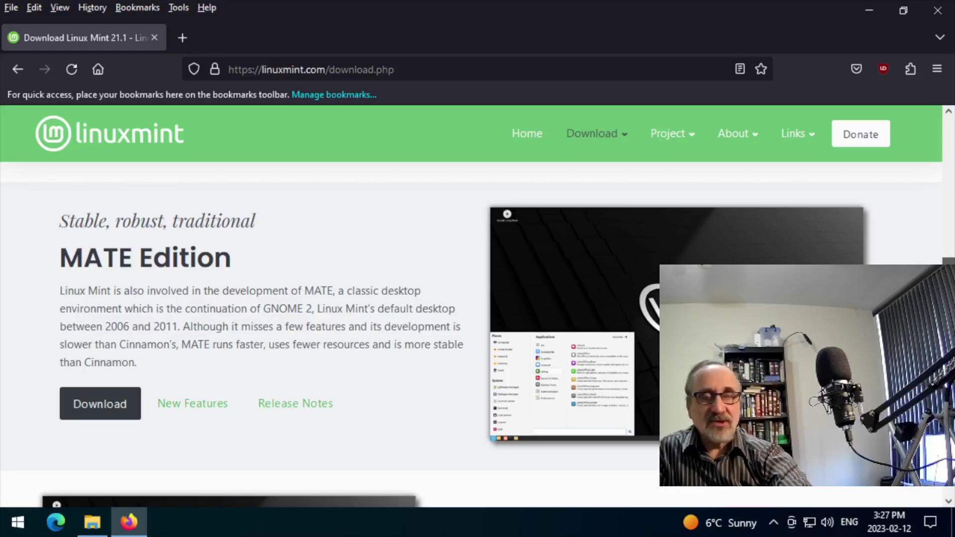
{"action": "scroll", "coordinate": [471, 333], "scroll_direction": "down", "scroll_amount": 8}
{"action": "scroll", "coordinate": [471, 334], "scroll_direction": "up", "scroll_amount": 1}
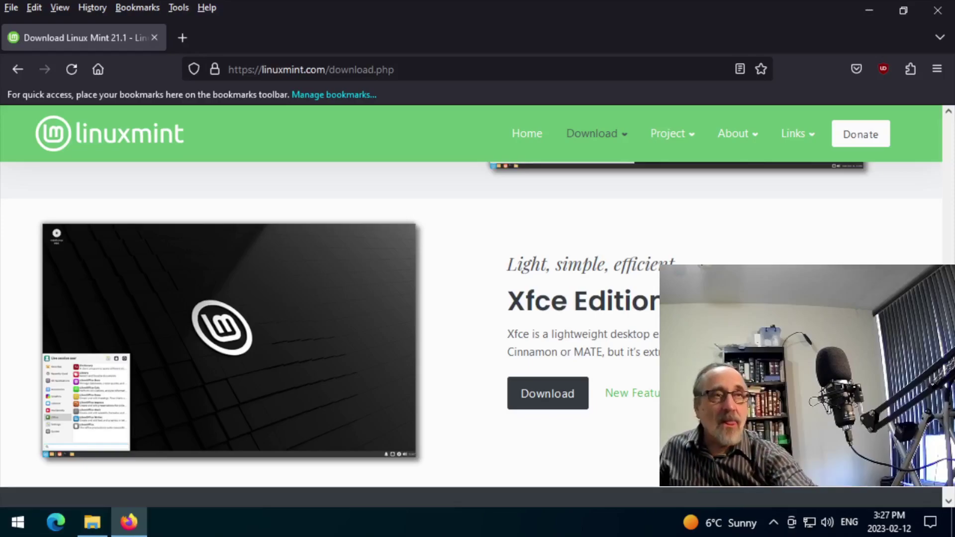
{"action": "scroll", "coordinate": [935, 209], "scroll_direction": "up", "scroll_amount": 15}
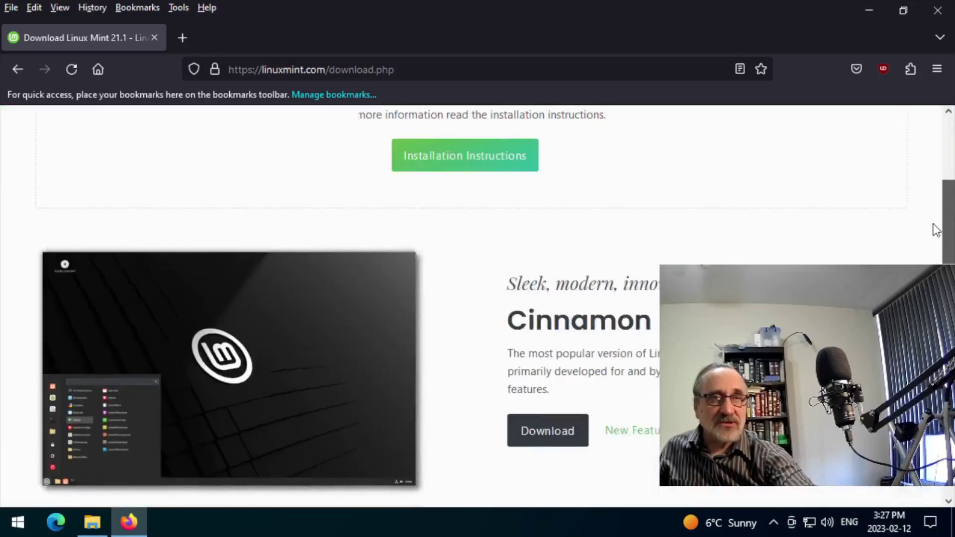
{"action": "scroll", "coordinate": [933, 219], "scroll_direction": "down", "scroll_amount": 5}
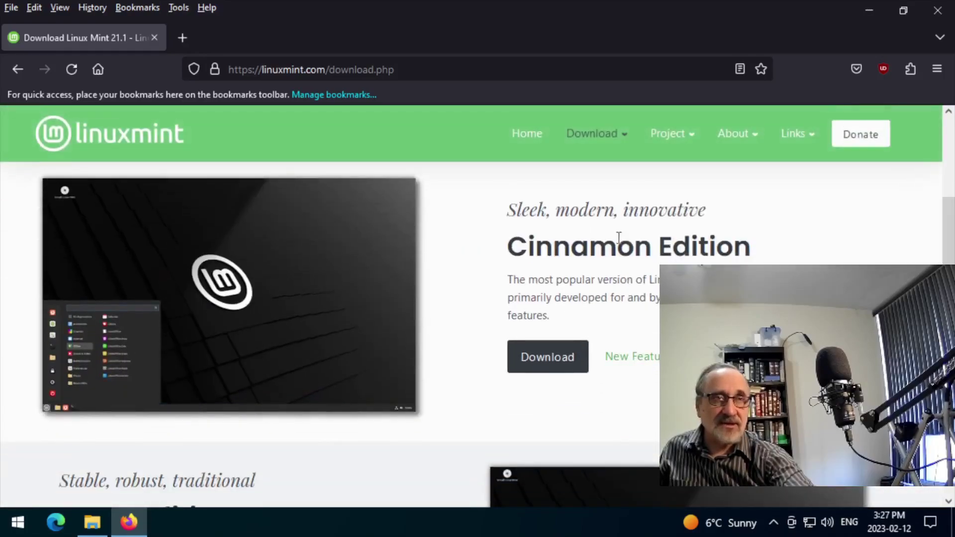
{"action": "scroll", "coordinate": [941, 257], "scroll_direction": "up", "scroll_amount": 5}
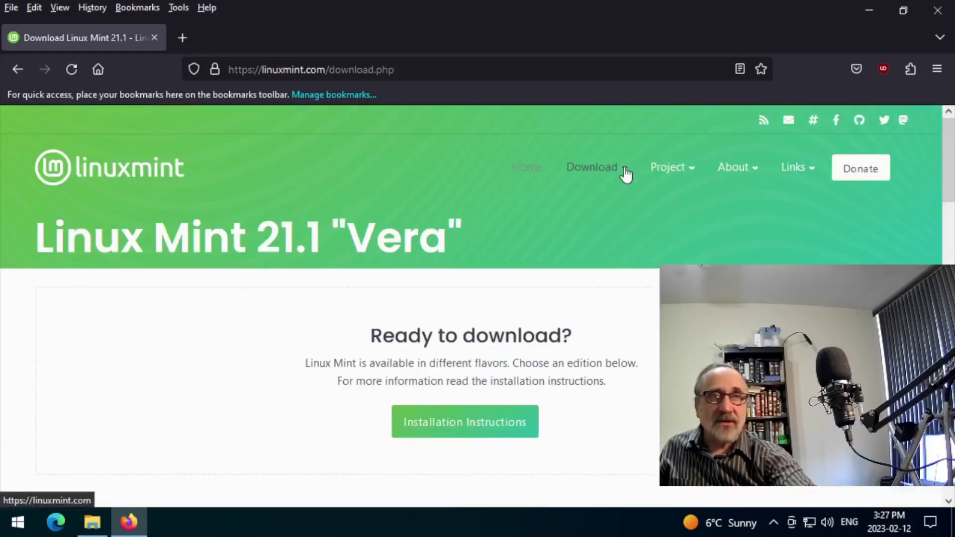
- Open the LMDE 5 'Elsie' download page and scroll to the Debian Edition section
{"action": "mouse_move", "coordinate": [613, 173]}
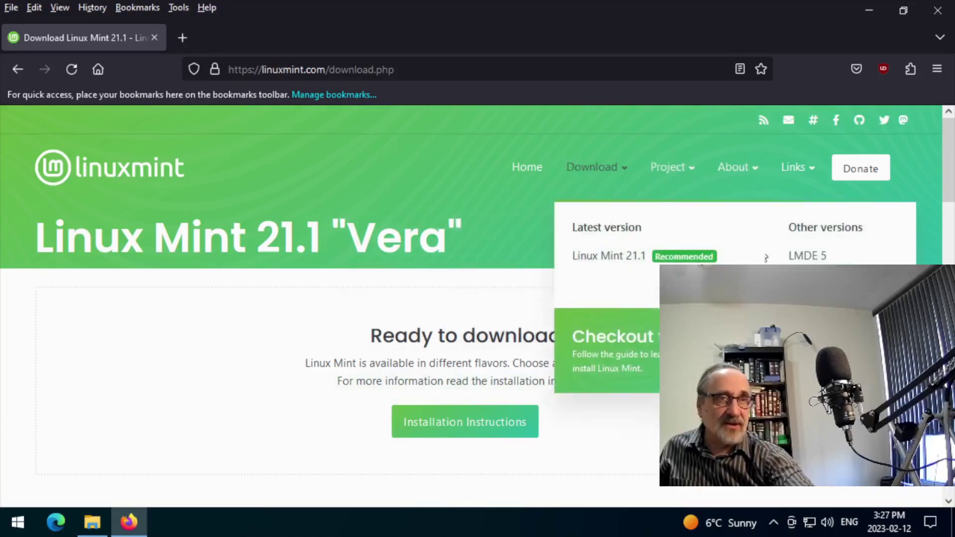
{"action": "left_click", "coordinate": [804, 257]}
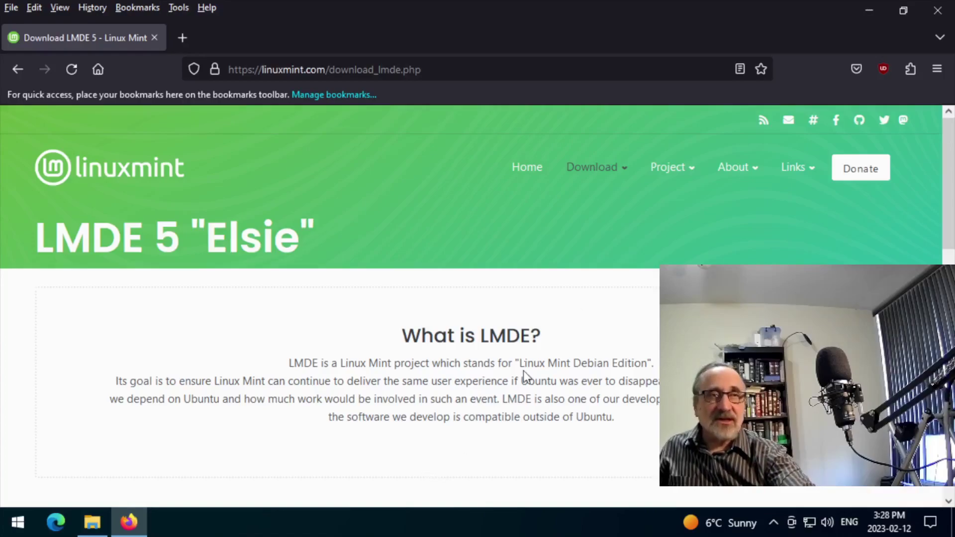
{"action": "left_click_drag", "start_coordinate": [952, 142], "coordinate": [953, 267]}
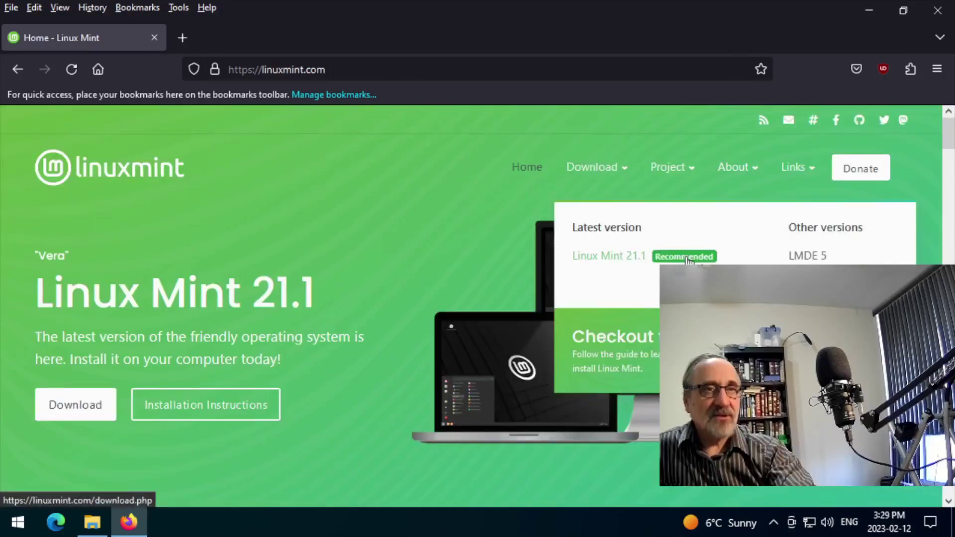
- Download linuxmint-21.1-cinnamon-64bit.iso (2.5 GB) from the University of Waterloo mirror
{"action": "left_click", "coordinate": [593, 165]}
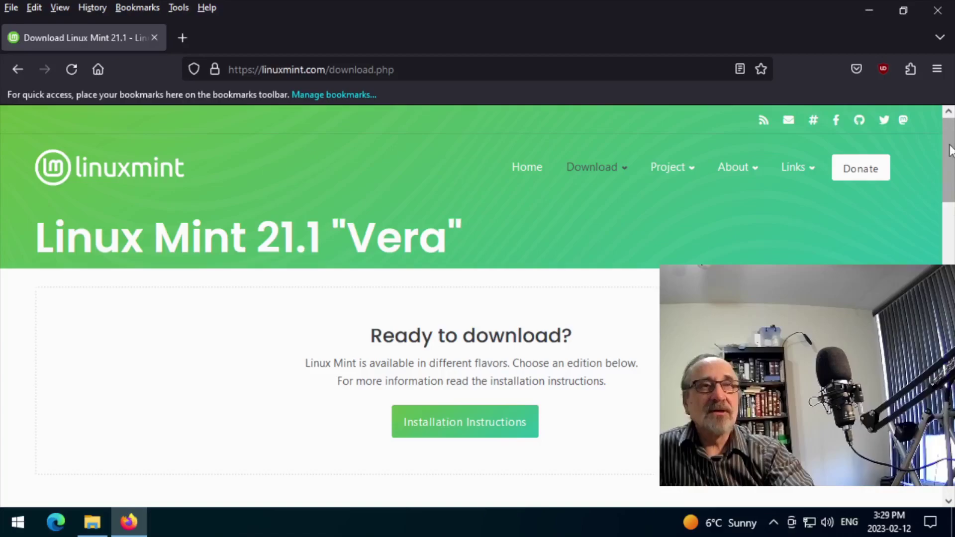
{"action": "left_click_drag", "start_coordinate": [949, 149], "coordinate": [948, 245]}
{"action": "left_click", "coordinate": [537, 347]}
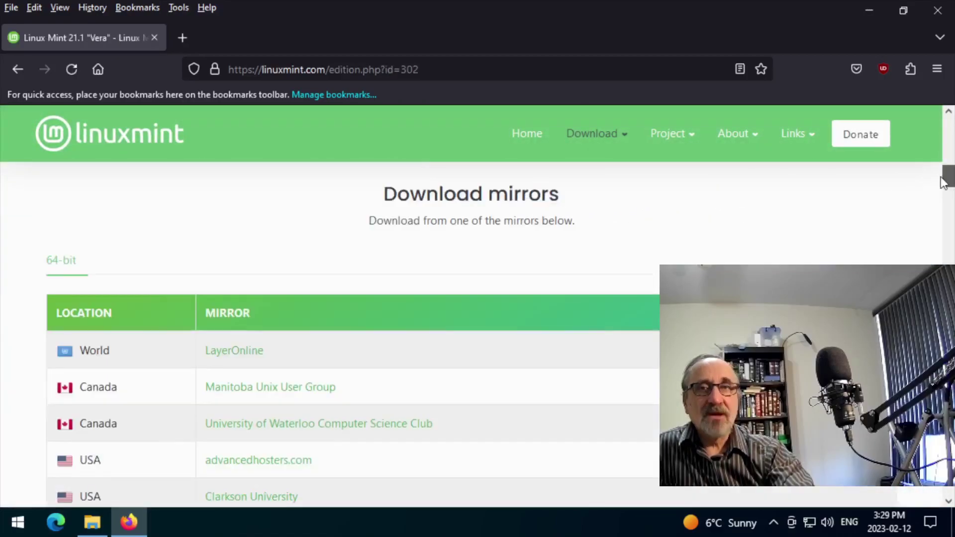
{"action": "scroll", "coordinate": [943, 185], "scroll_direction": "down", "scroll_amount": 1}
{"action": "scroll", "coordinate": [943, 185], "scroll_direction": "down", "scroll_amount": 2}
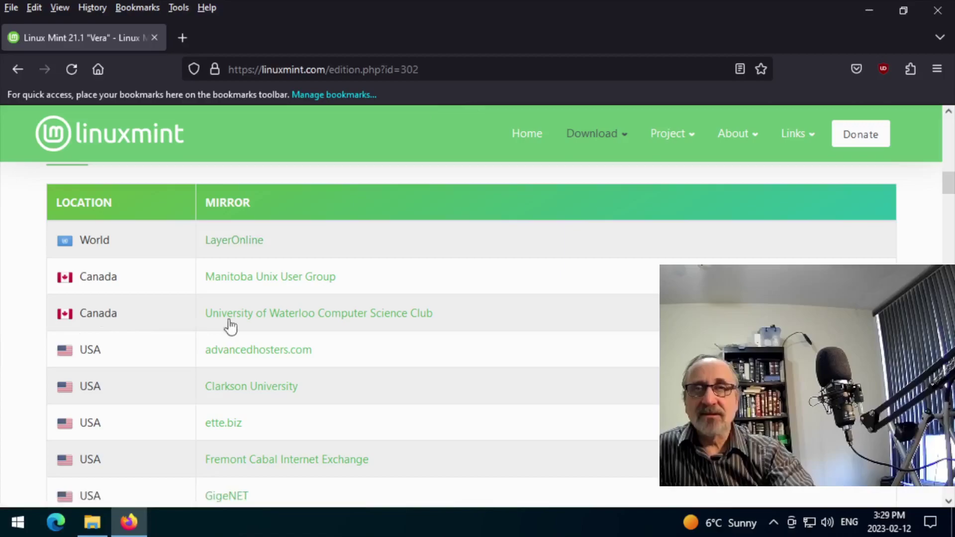
{"action": "left_click", "coordinate": [334, 321]}
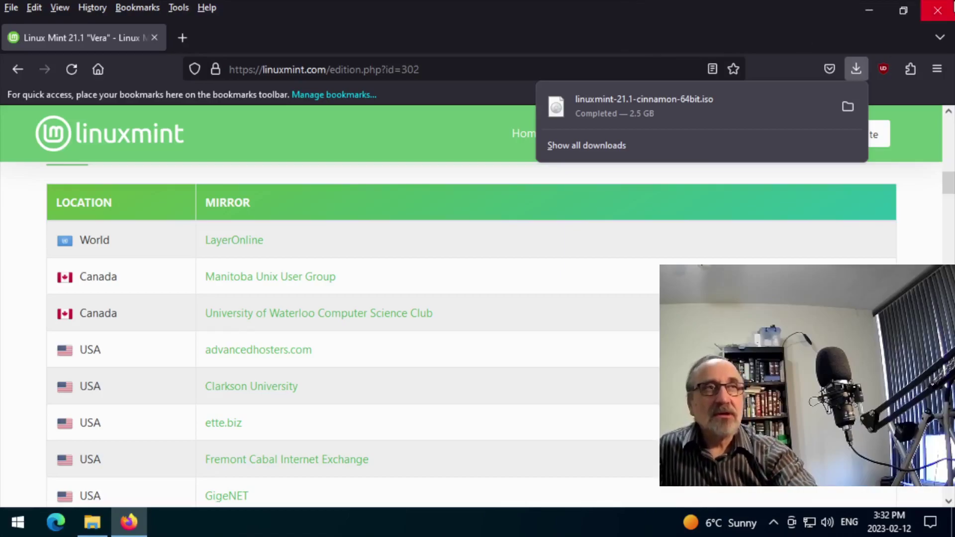
- Close the Firefox window, leaving the Windows 10 desktop visible
{"action": "left_click", "coordinate": [940, 11]}
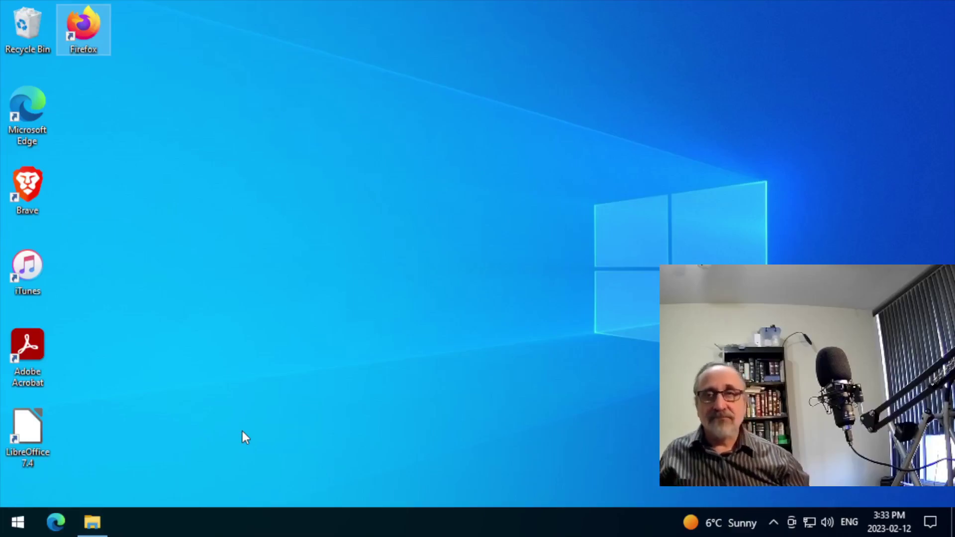
- In File Explorer, confirm USB Drive (E:) is empty, then return to Downloads
{"action": "left_click", "coordinate": [93, 521]}
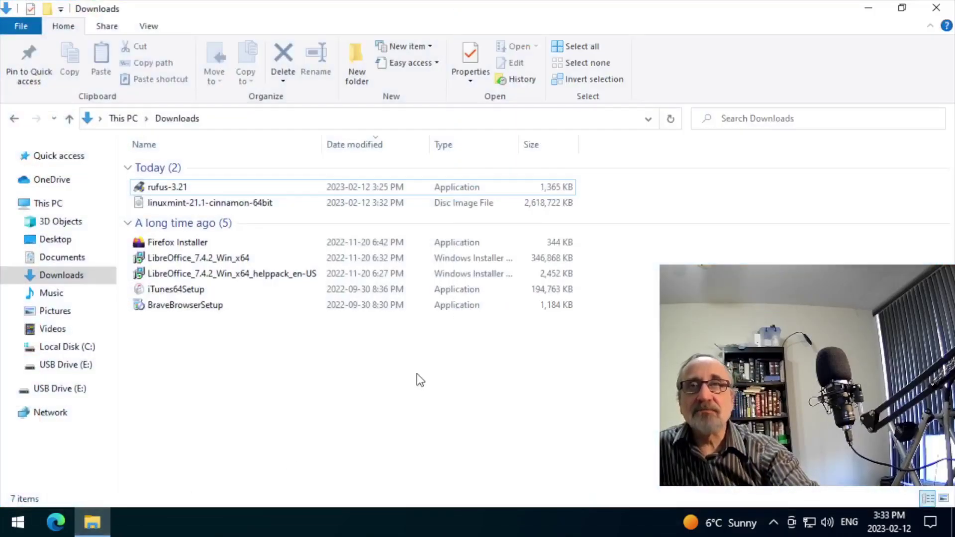
{"action": "left_click", "coordinate": [43, 393]}
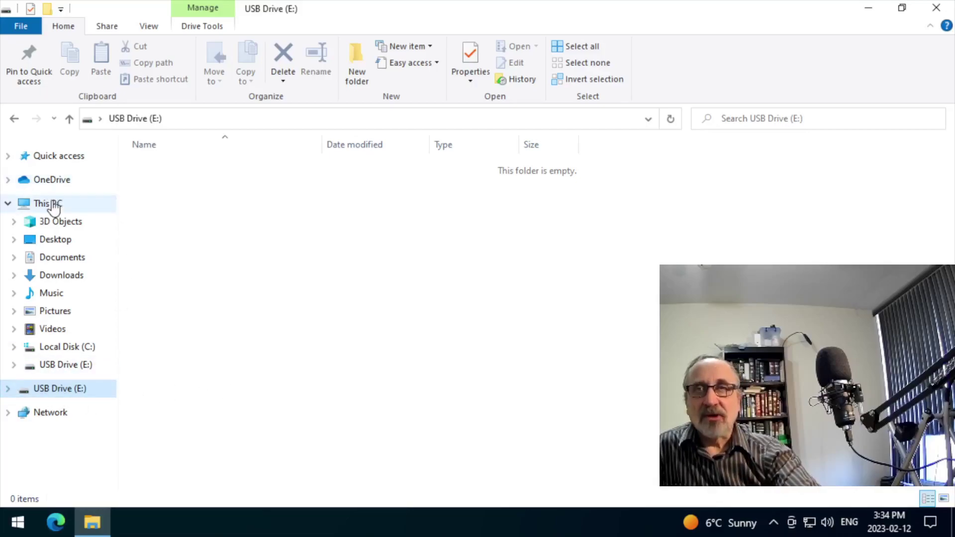
{"action": "left_click", "coordinate": [74, 276]}
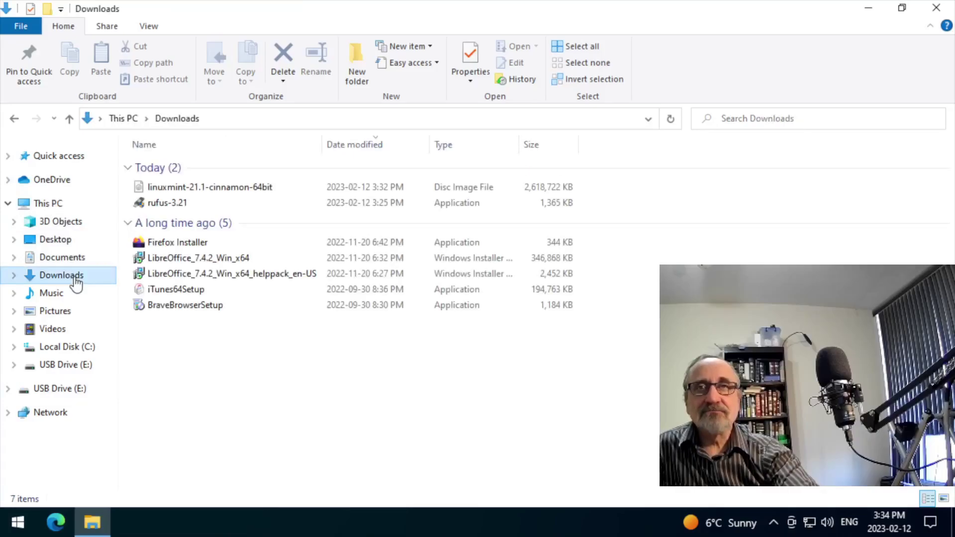
- Check the Linux Mint image size and launch rufus-3.21 from Downloads
{"action": "left_click", "coordinate": [256, 187]}
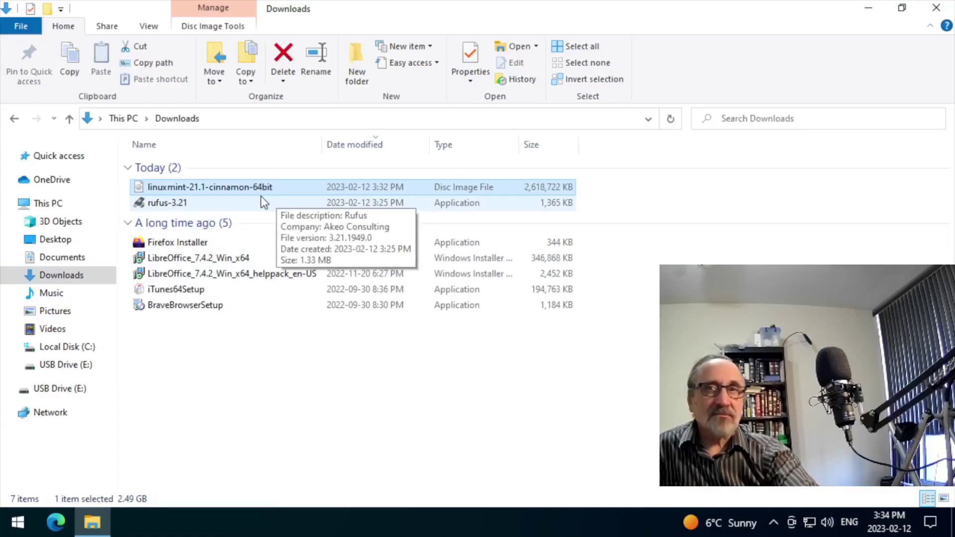
{"action": "left_click", "coordinate": [161, 207]}
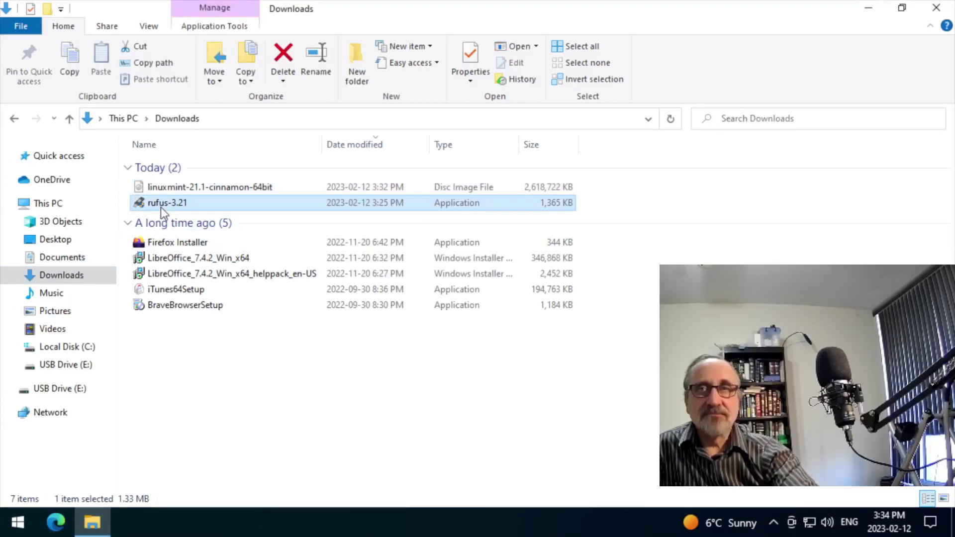
{"action": "double_click", "coordinate": [214, 204]}
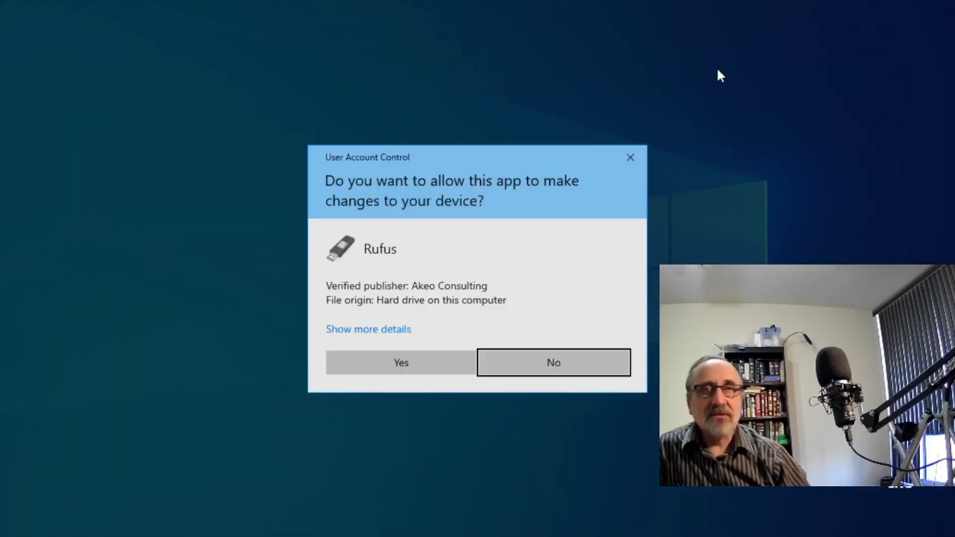
- Allow Rufus through UAC, answer the update-check prompt, and keep 'Disk or ISO image' as boot selection
{"action": "key", "text": "alt+y"}
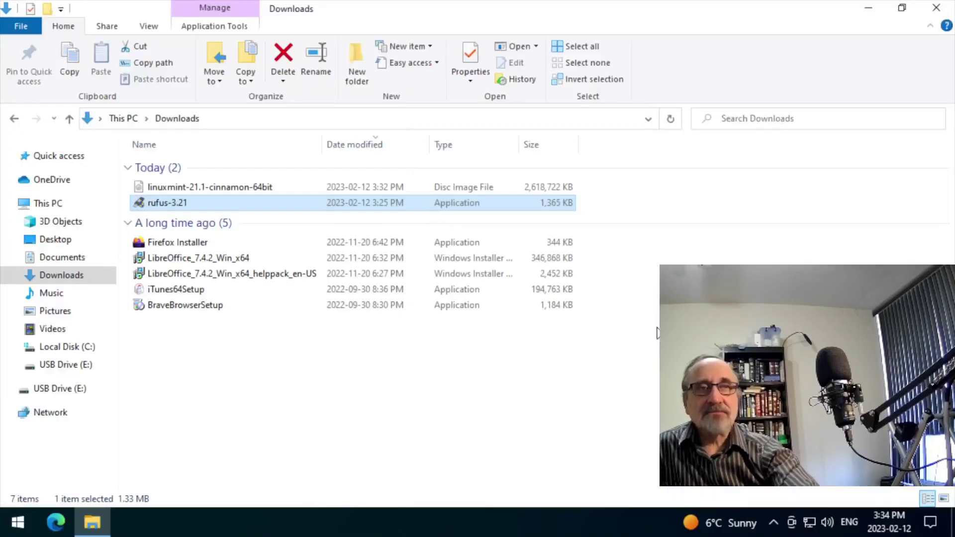
{"action": "left_click", "coordinate": [531, 277]}
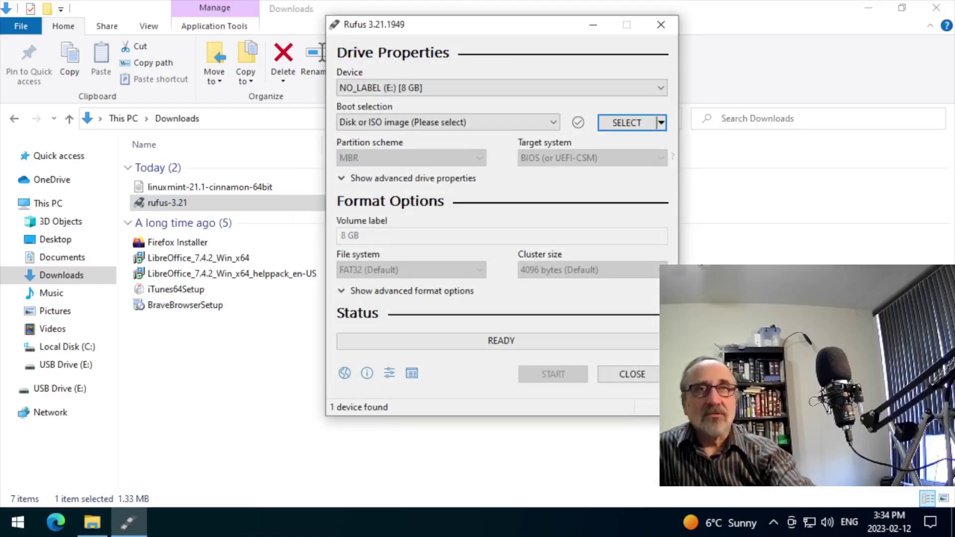
{"action": "left_click_drag", "start_coordinate": [505, 30], "coordinate": [388, 76]}
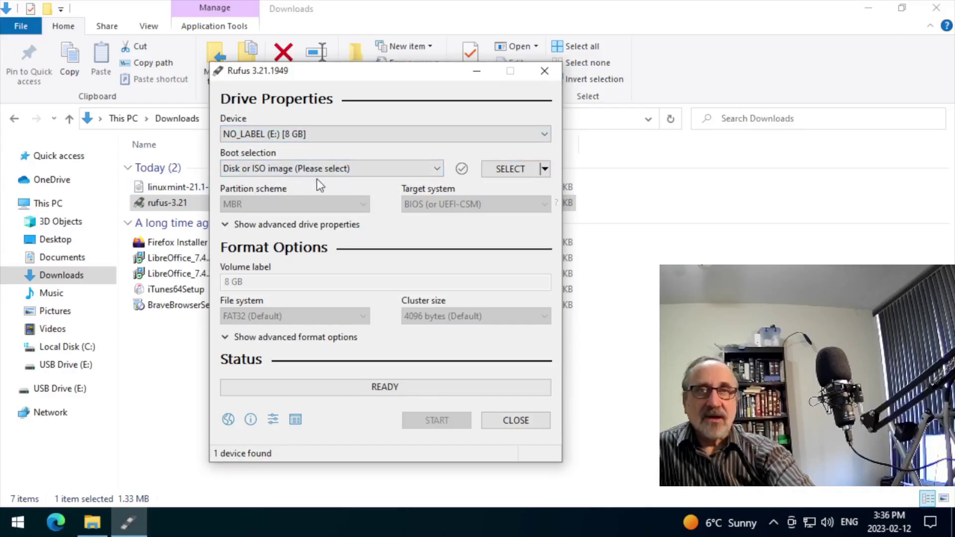
{"action": "left_click", "coordinate": [438, 168]}
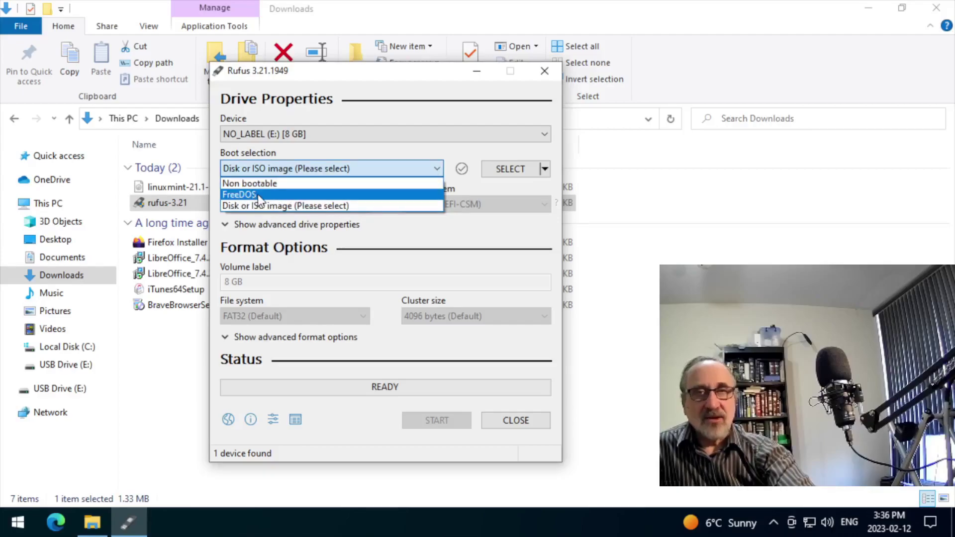
{"action": "left_click", "coordinate": [299, 207]}
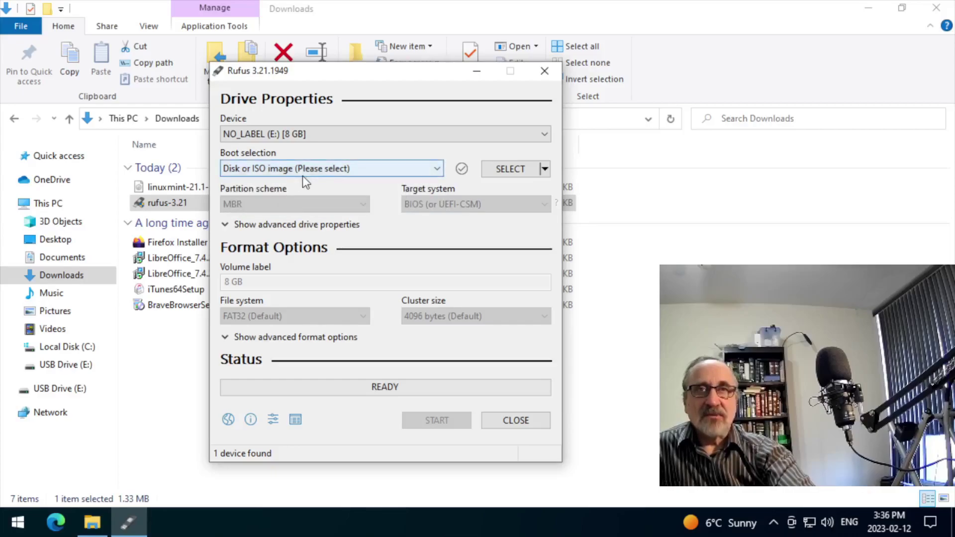
- Load linuxmint-21.1-cinnamon-64bit.iso from Downloads as the Rufus boot image
{"action": "left_click", "coordinate": [524, 173]}
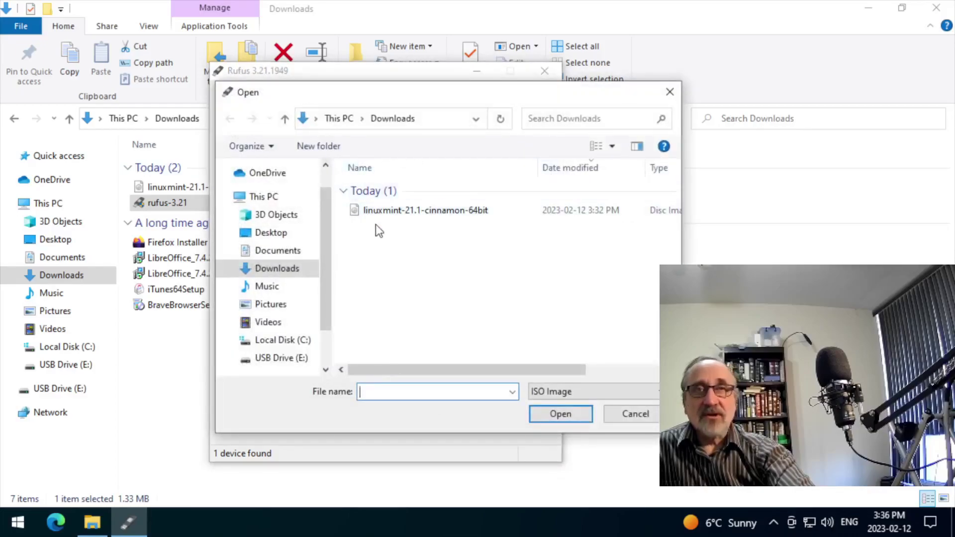
{"action": "left_click", "coordinate": [417, 212]}
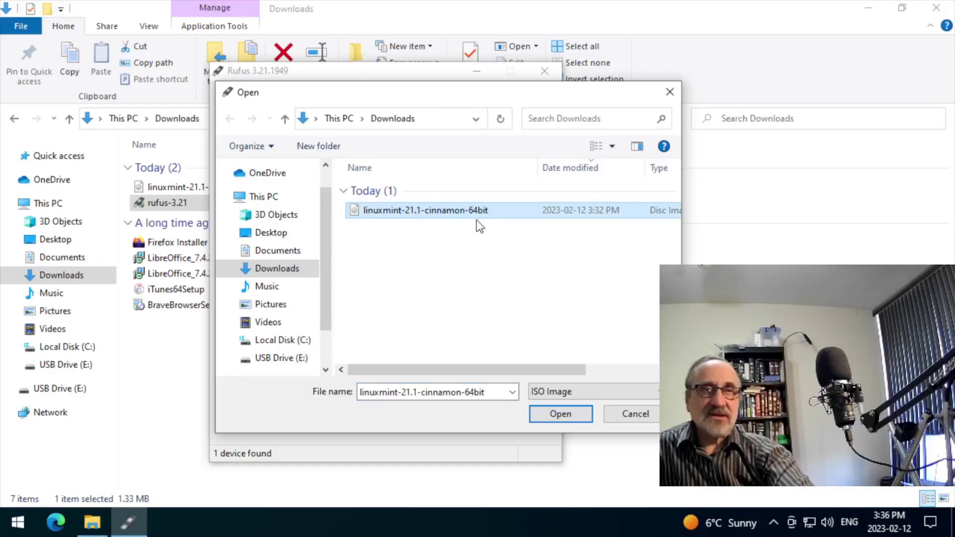
{"action": "left_click", "coordinate": [581, 418]}
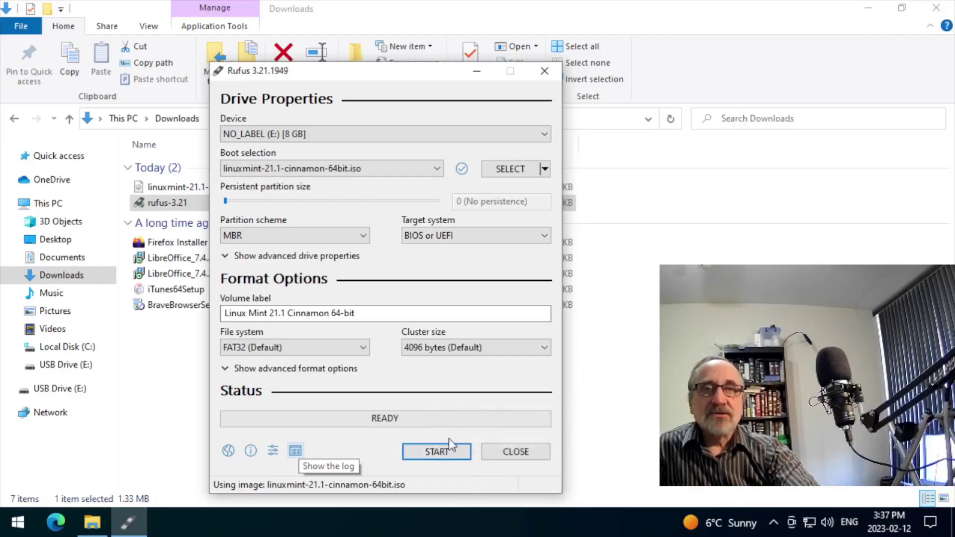
- Start writing in ISO Image mode and allow Rufus to download the missing Syslinux files
{"action": "left_click", "coordinate": [433, 451]}
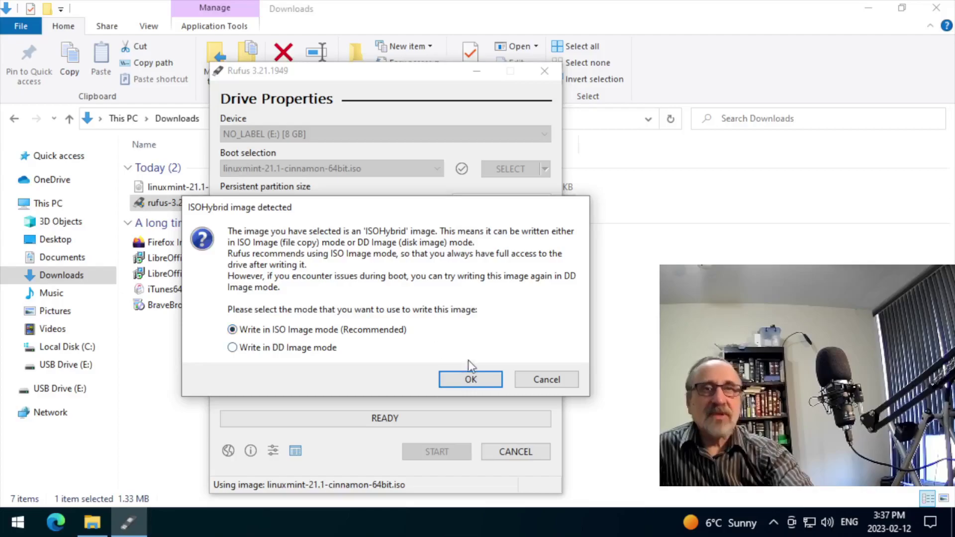
{"action": "left_click", "coordinate": [473, 379]}
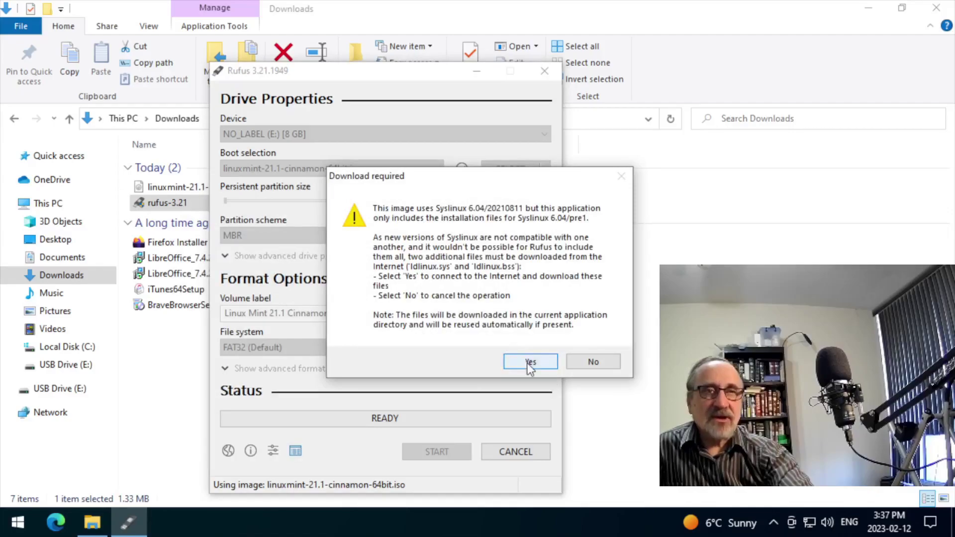
{"action": "left_click", "coordinate": [528, 362]}
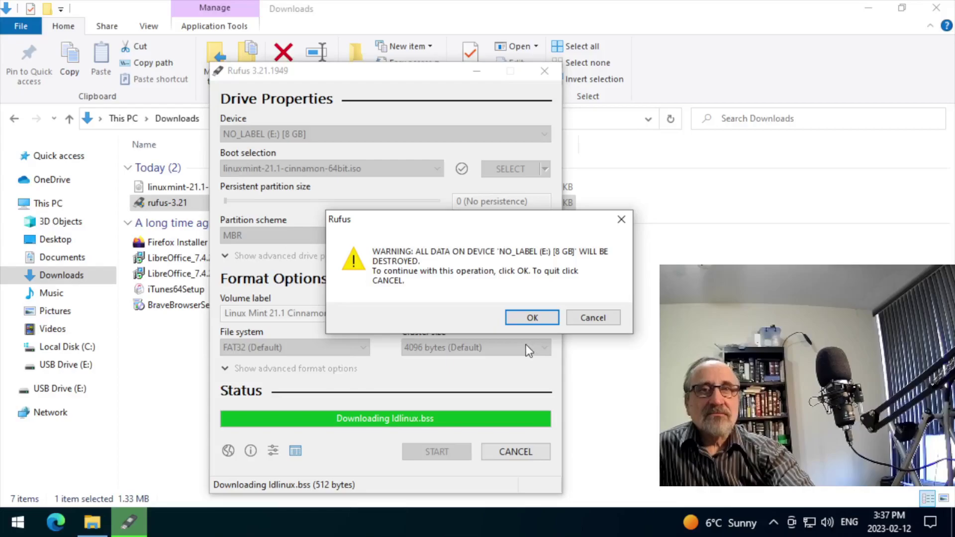
- Confirm erasing NO_LABEL (E:) and let Rufus finish writing the Linux Mint image
{"action": "left_click", "coordinate": [532, 318]}
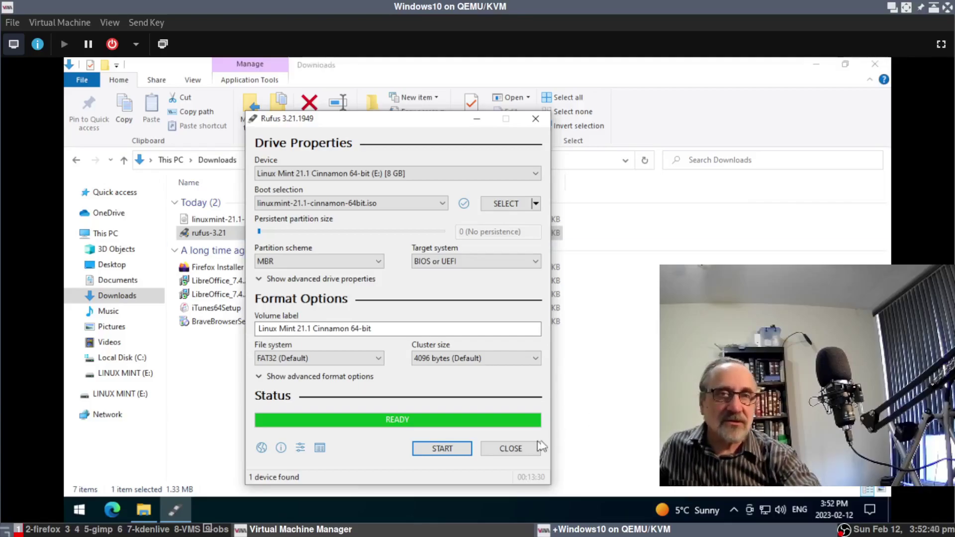
- Close Rufus and the Downloads window, and show the virtual machine full screen
{"action": "left_click", "coordinate": [510, 449]}
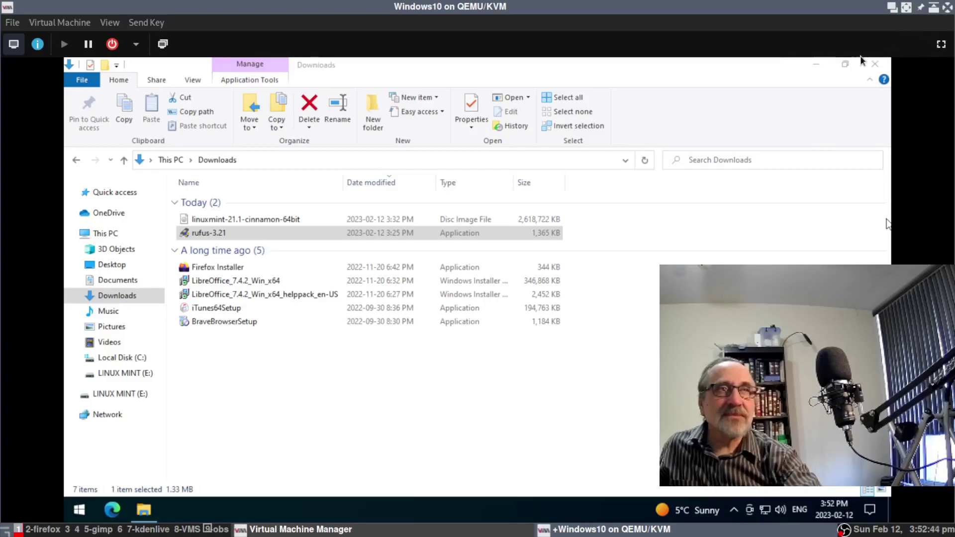
{"action": "left_click", "coordinate": [873, 65]}
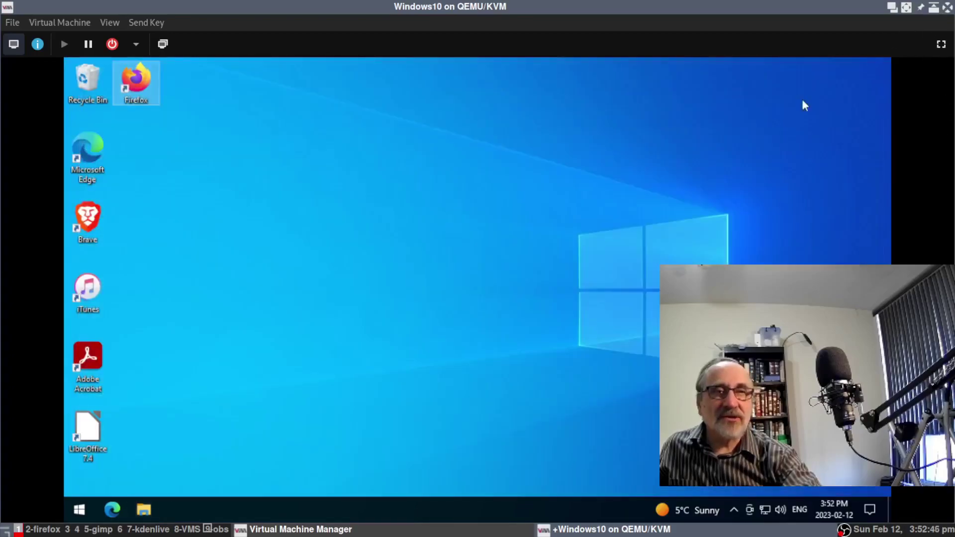
{"action": "left_click", "coordinate": [940, 44]}
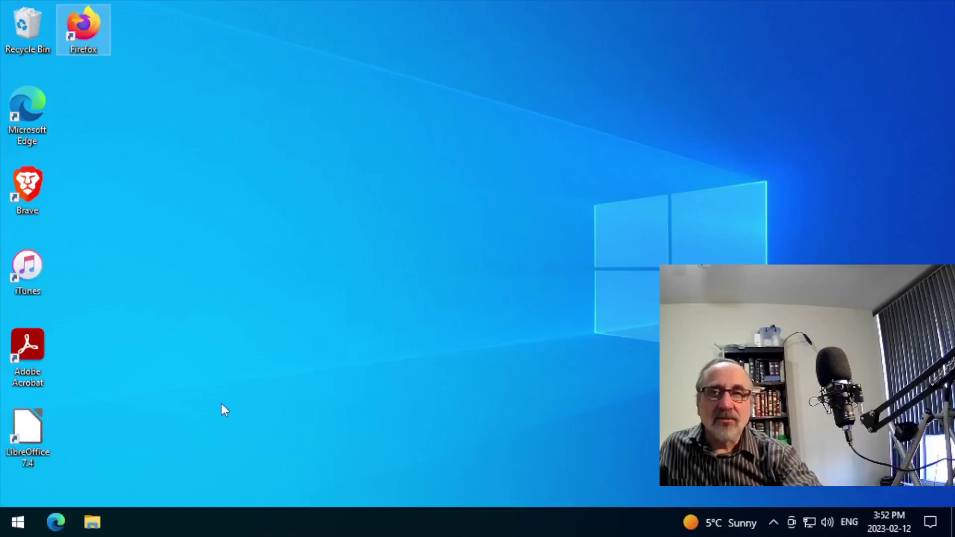
- Shut down Windows from the Start menu's power options
{"action": "left_click", "coordinate": [12, 529]}
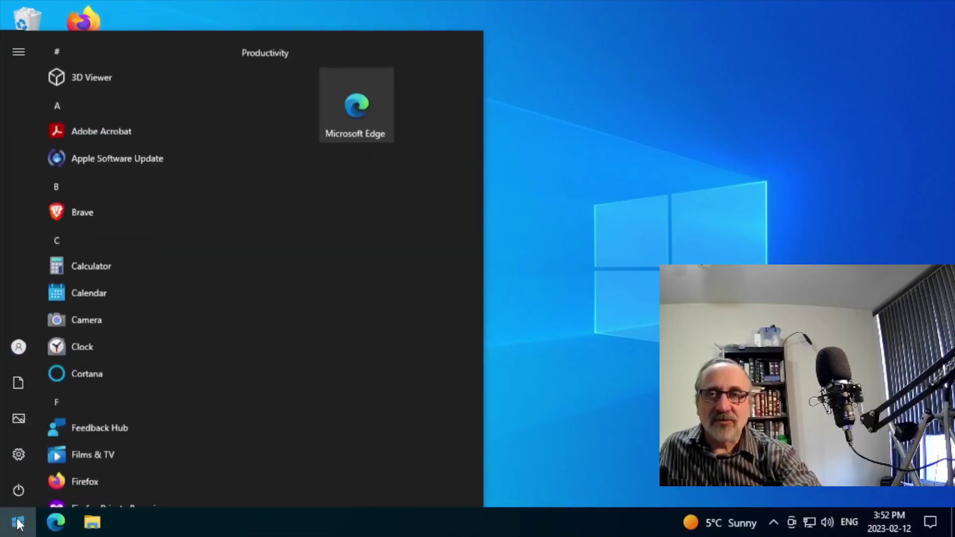
{"action": "left_click", "coordinate": [15, 490]}
{"action": "left_click", "coordinate": [50, 487]}
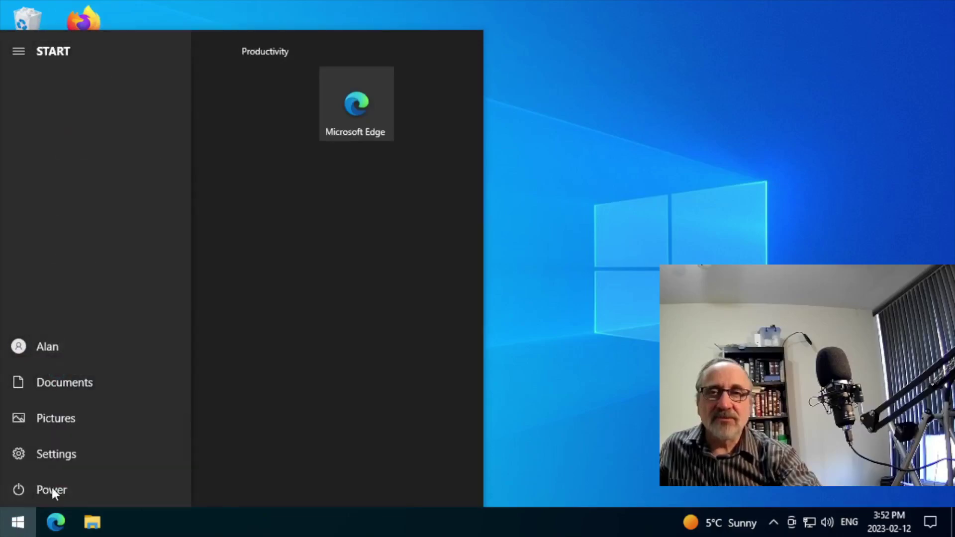
{"action": "left_click", "coordinate": [24, 488]}
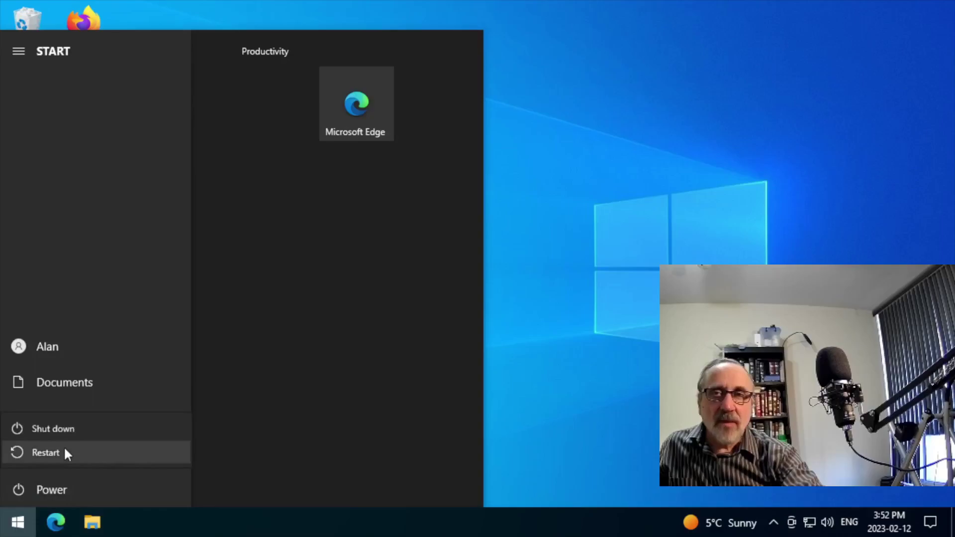
{"action": "key", "text": "Escape"}
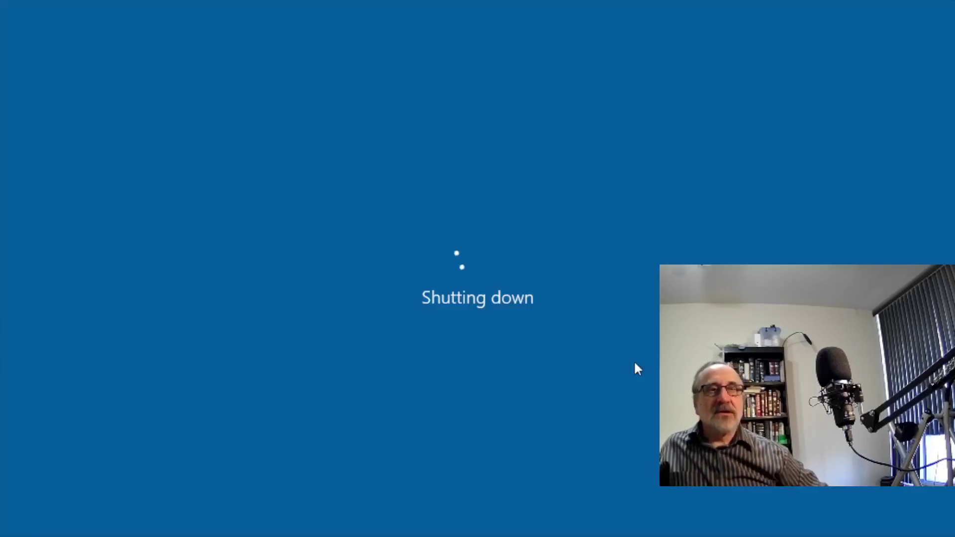